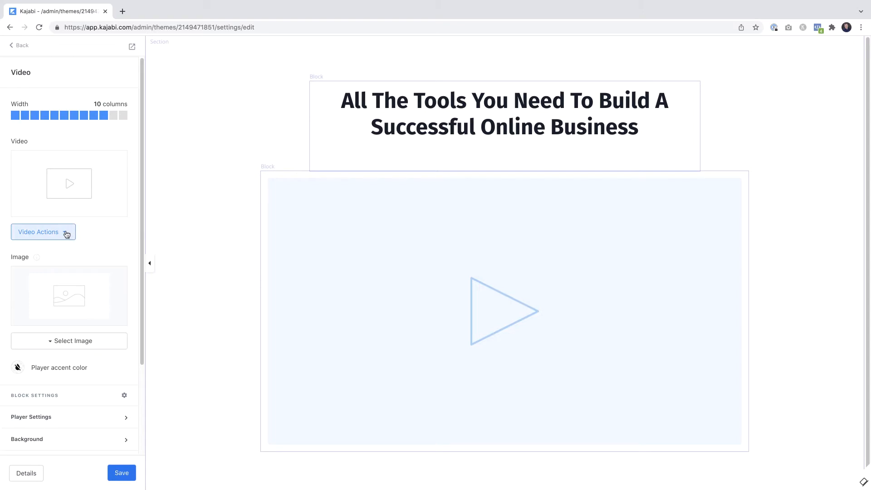
Upload promo finish.mp4 from the Desktop as the video of the 10-column Video block
left_click(68, 251)
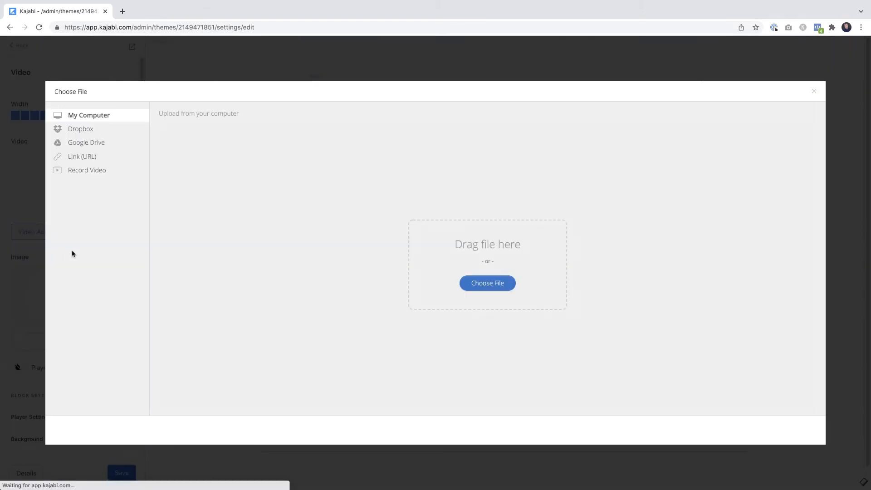
left_click(488, 286)
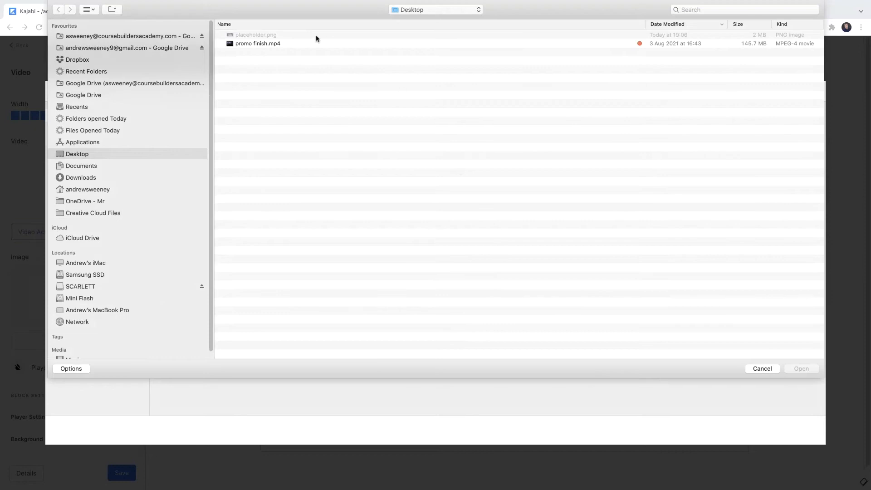
left_click(257, 44)
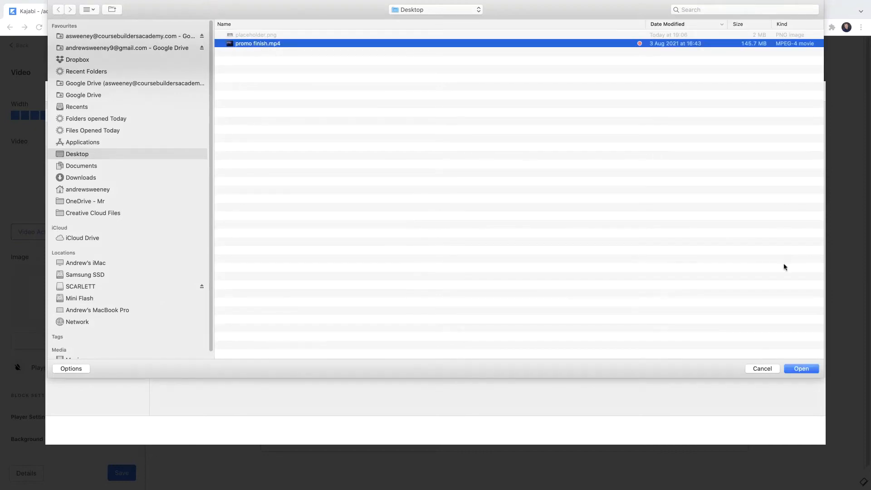
left_click(811, 368)
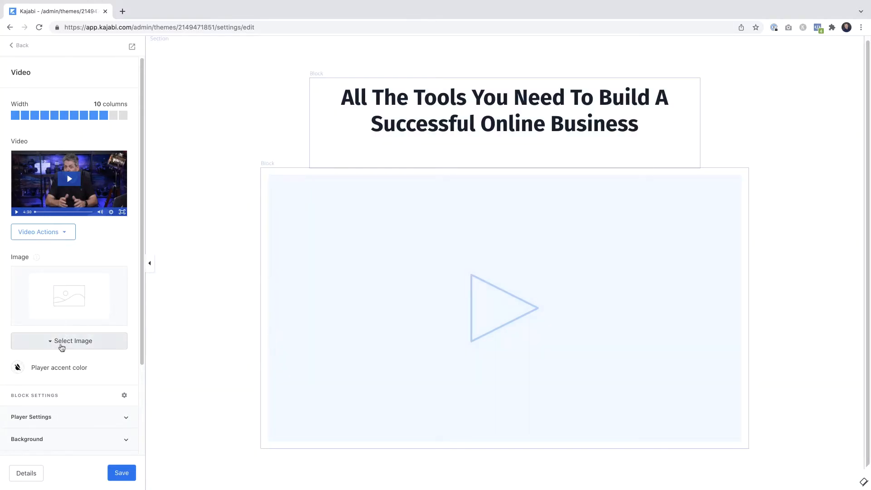
Upload placeholder.png from the Desktop as the Video block's cover image and save it uncropped
left_click(55, 345)
left_click(53, 358)
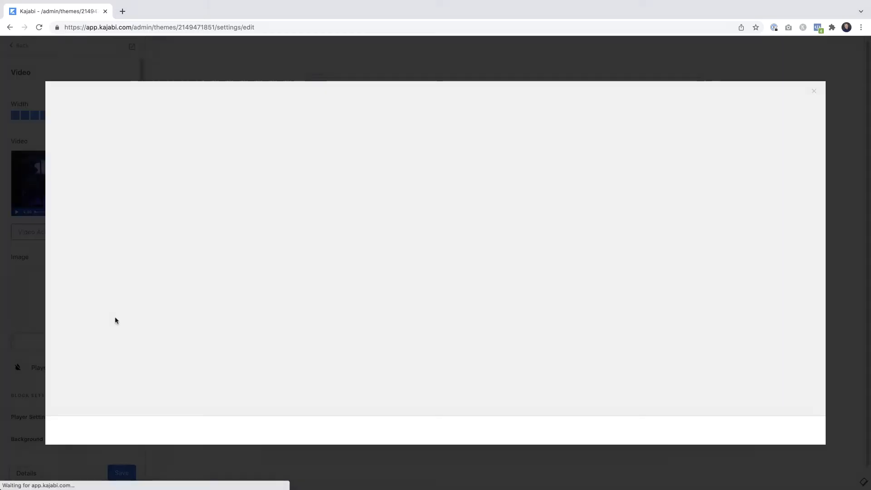
left_click(489, 284)
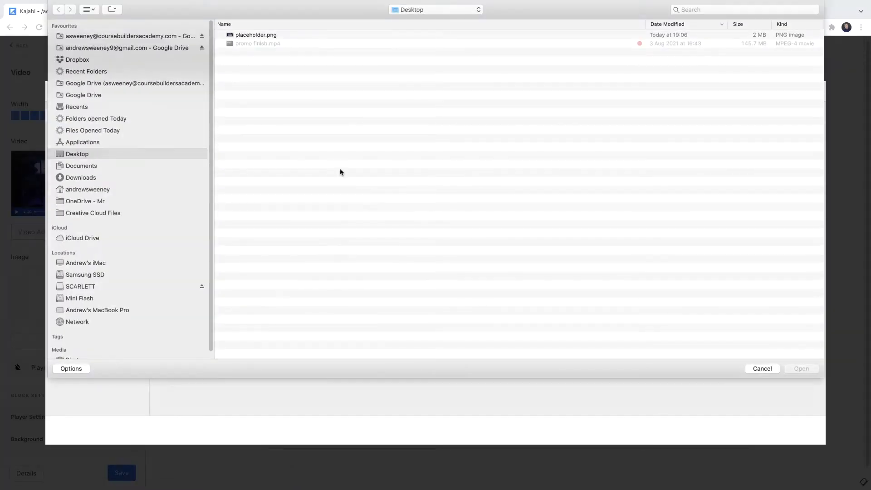
left_click(247, 35)
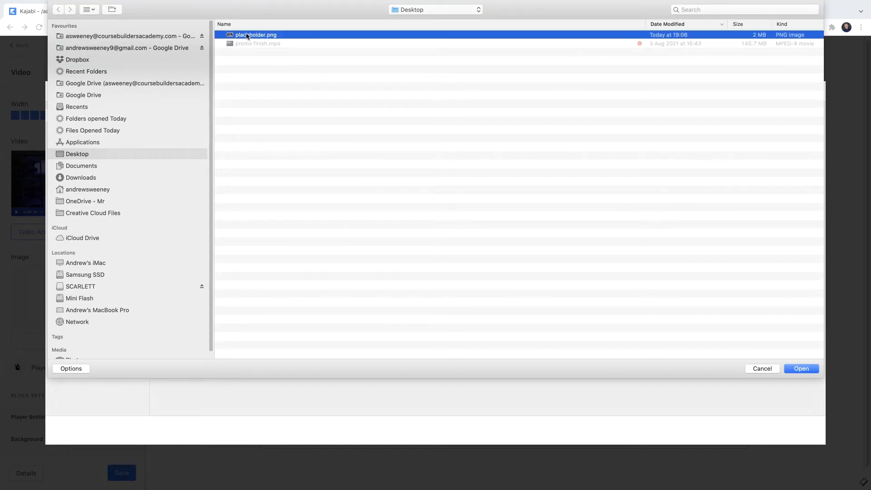
left_click(801, 369)
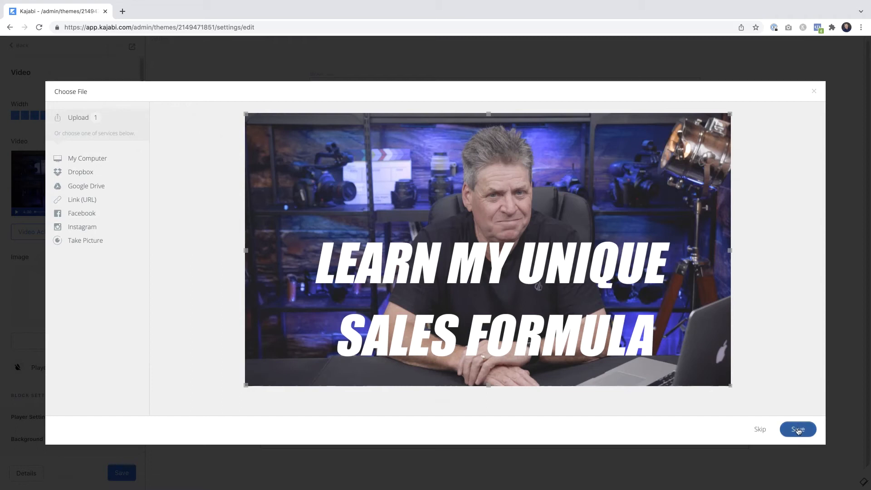
left_click(799, 429)
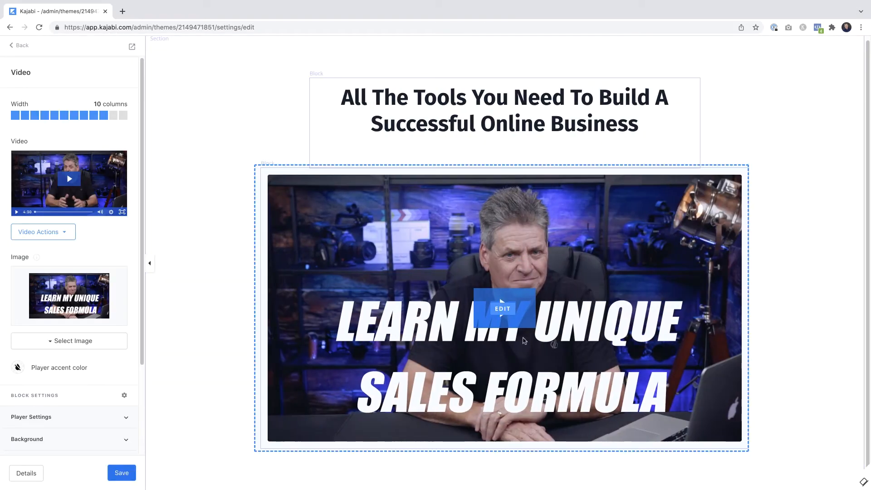
In the video's player settings, enable Autoplay and Allow Full Screen, and disable Play Button and Show Small Play Button
left_click(103, 193)
scroll(114, 316, "down", 5)
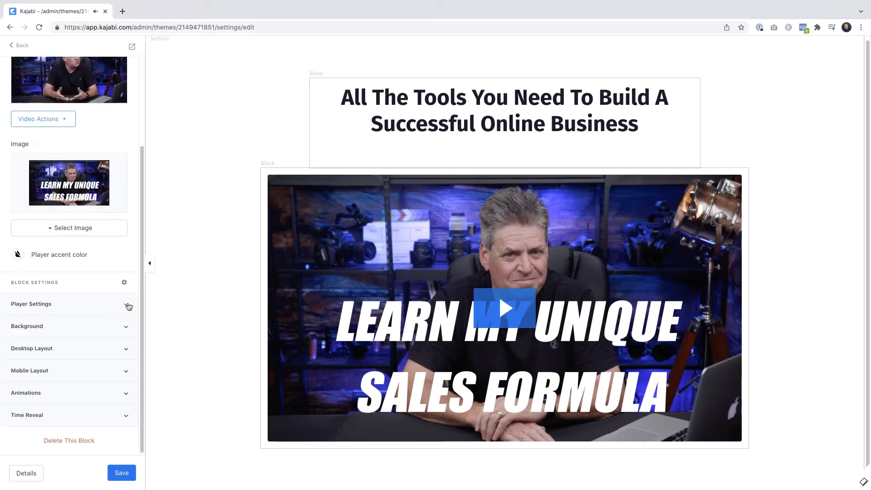
left_click(127, 304)
scroll(128, 306, "down", 3)
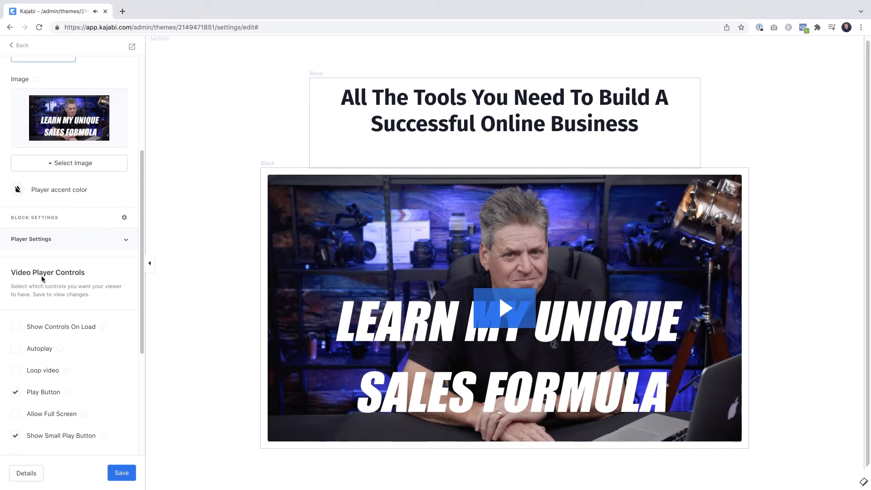
scroll(71, 279, "down", 1)
scroll(71, 279, "down", 4)
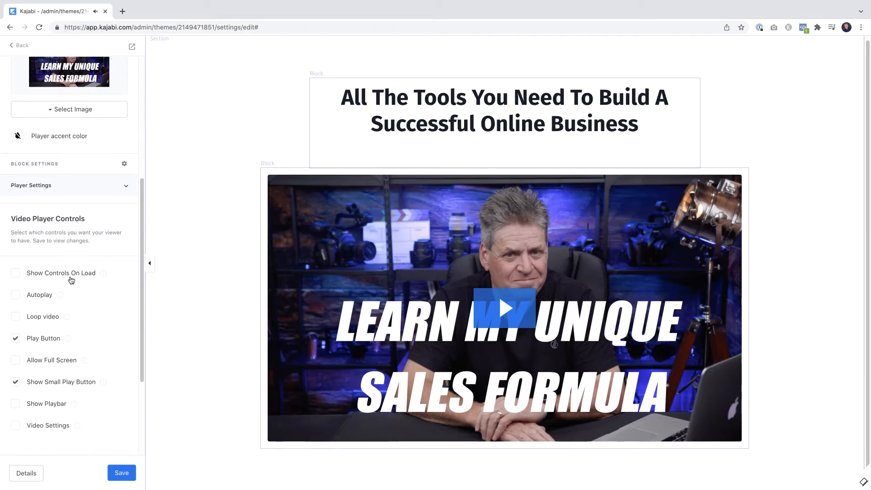
scroll(71, 281, "down", 1)
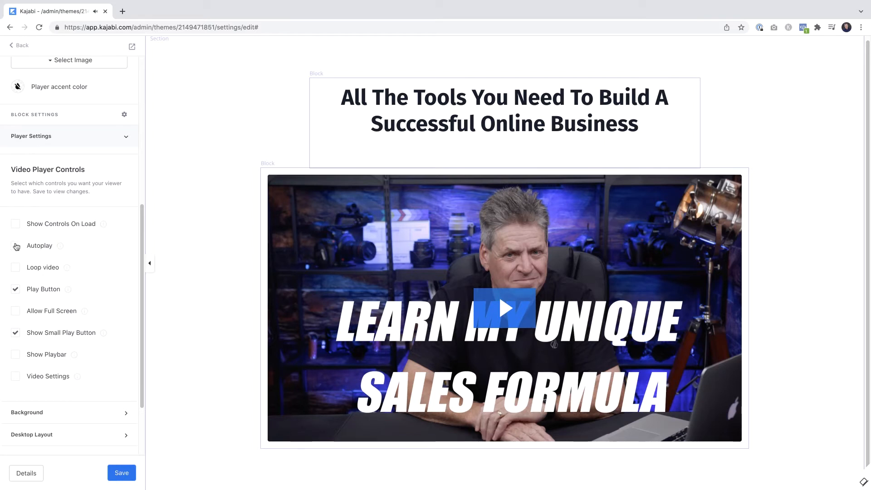
left_click(16, 247)
left_click(16, 311)
left_click(16, 289)
scroll(66, 316, "down", 1)
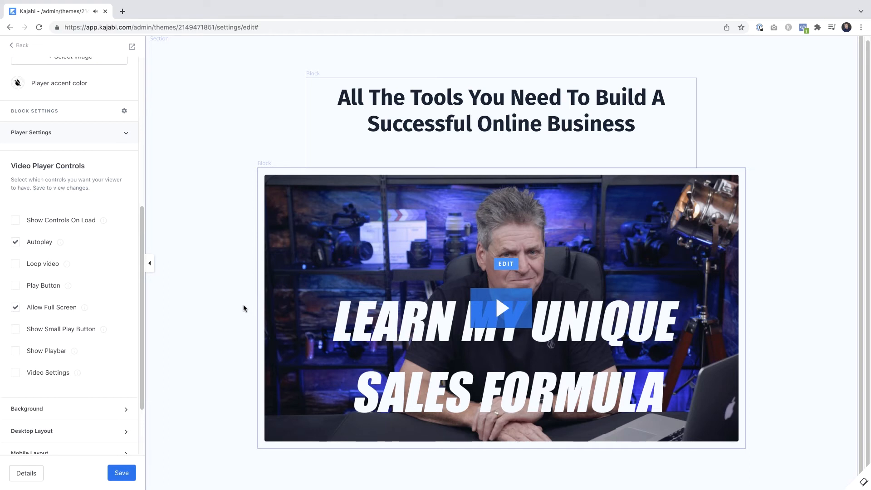
Add a Call to Action block to the section below the video
left_click(202, 212)
scroll(40, 104, "up", 2)
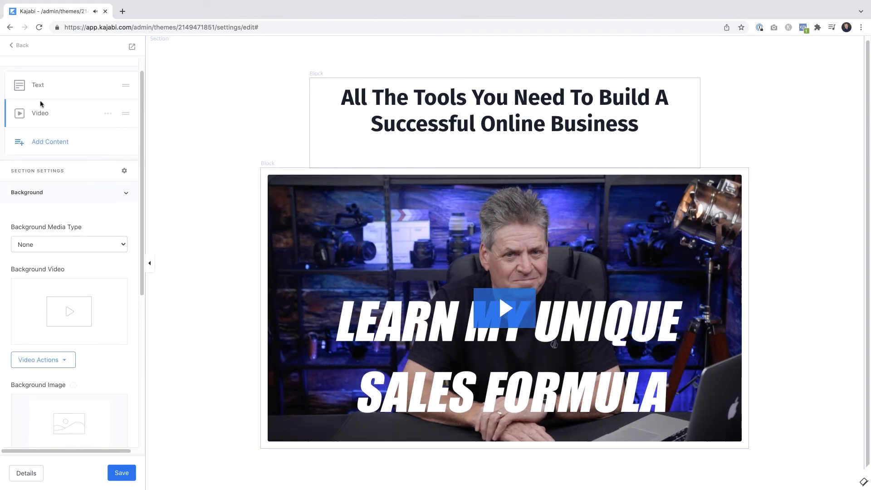
left_click(53, 146)
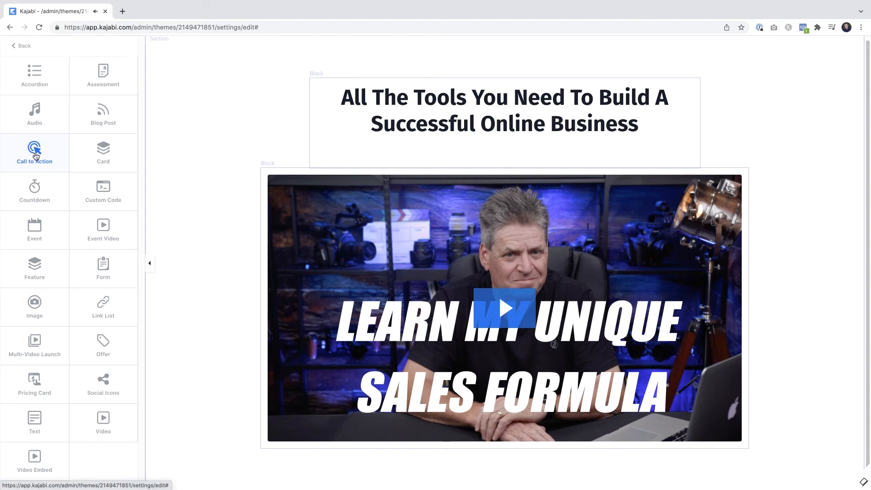
left_click(35, 157)
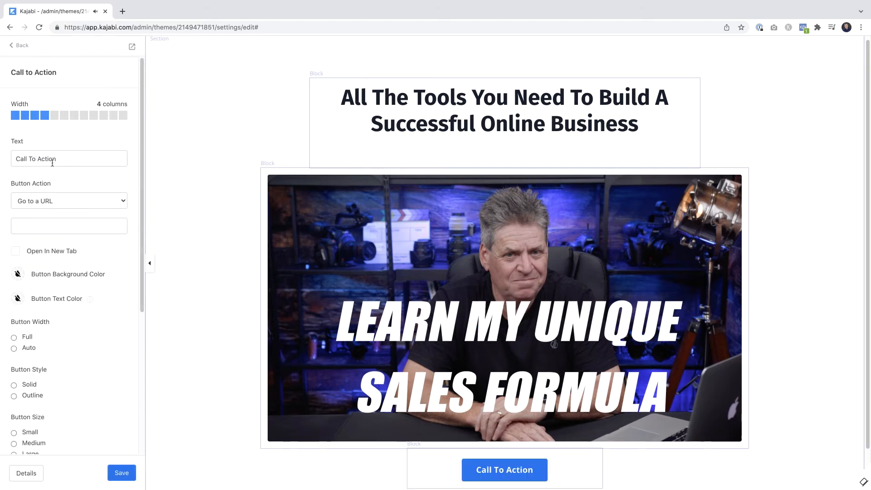
Change the Call to Action button's text to "Buy Now $197"
scroll(508, 363, "down", 2)
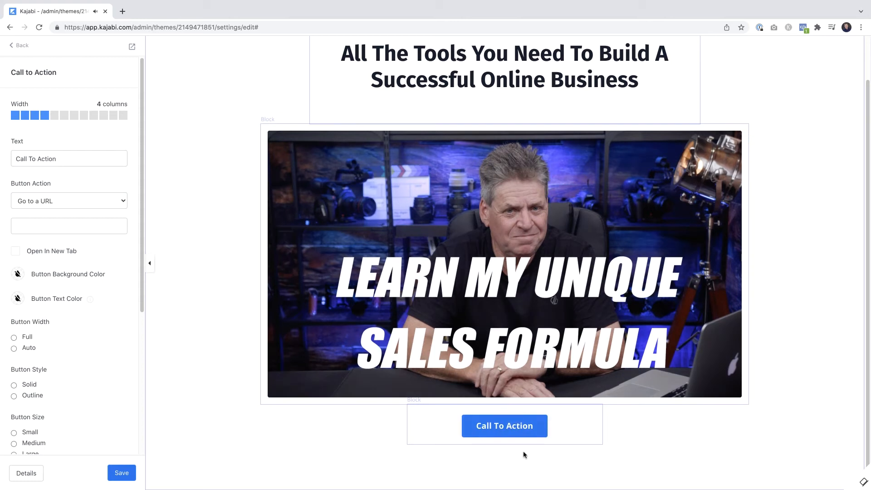
left_click(524, 427)
triple_click(46, 158)
type("Bu")
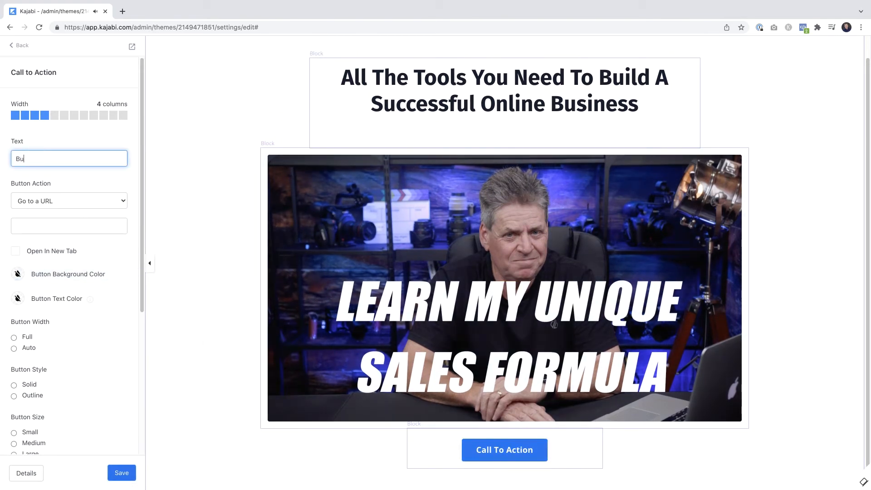
type("y Now $197")
left_click(190, 234)
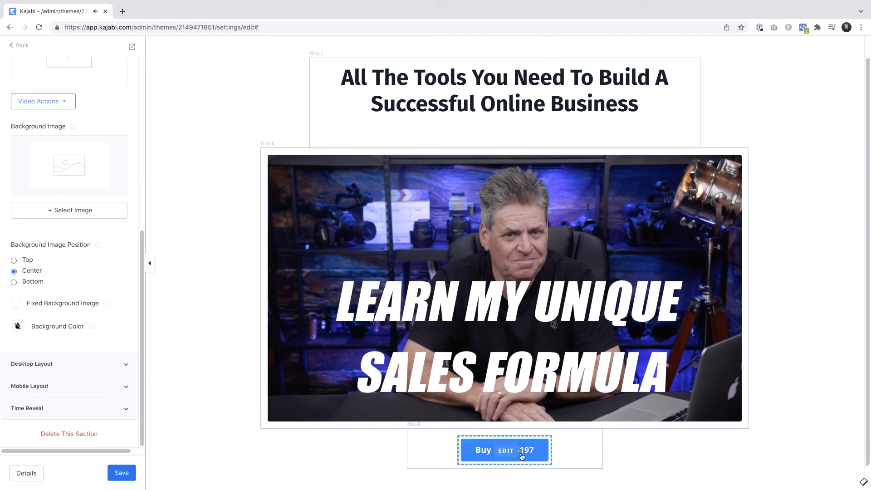
Set the Buy Now button's Time Reveal offset to 3 minutes and save the page
left_click(521, 456)
scroll(90, 356, "down", 4)
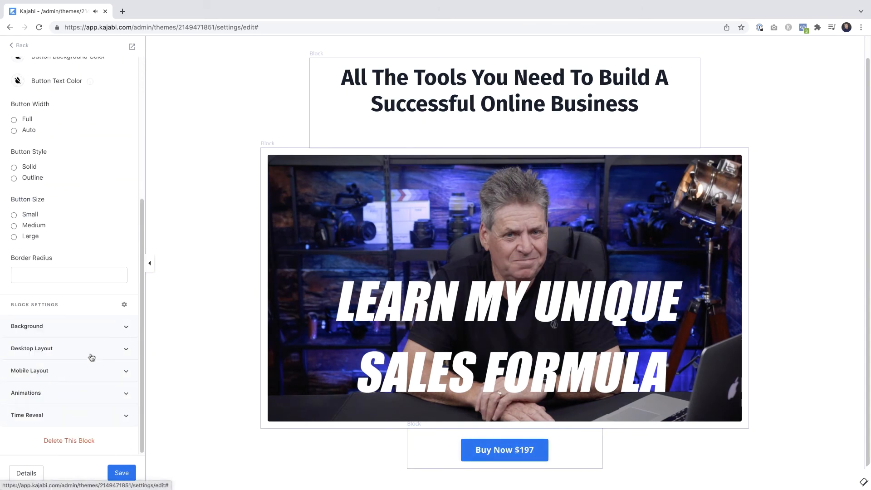
left_click(126, 417)
scroll(126, 418, "down", 4)
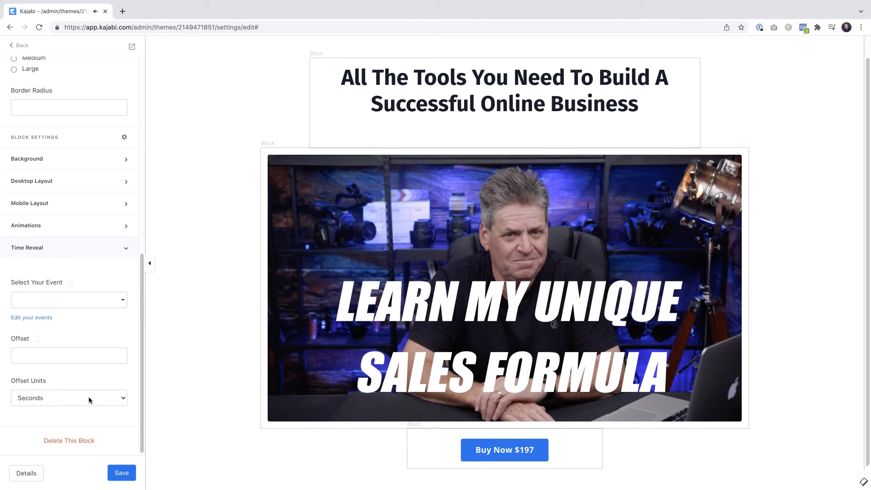
left_click(111, 399)
left_click(109, 406)
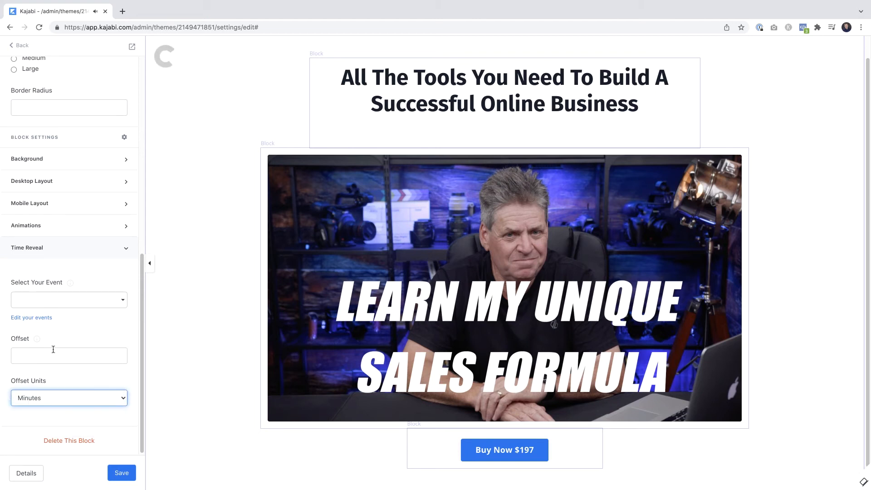
left_click(44, 354)
type("3")
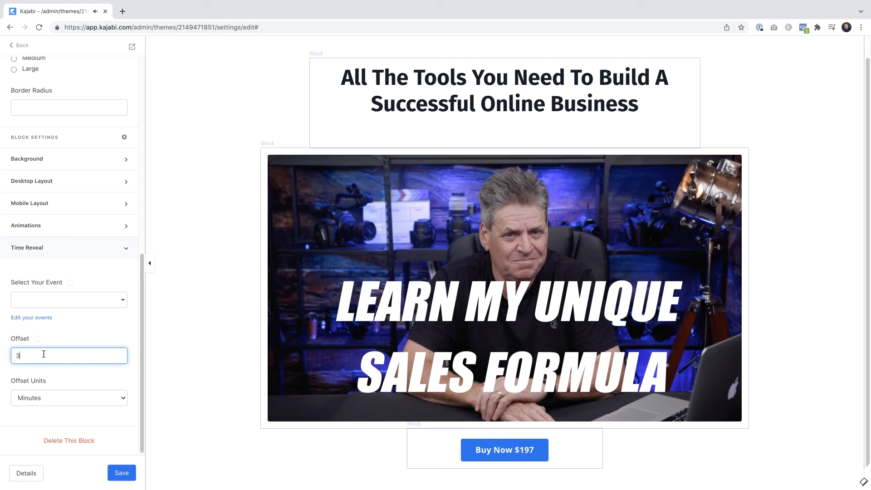
left_click(123, 472)
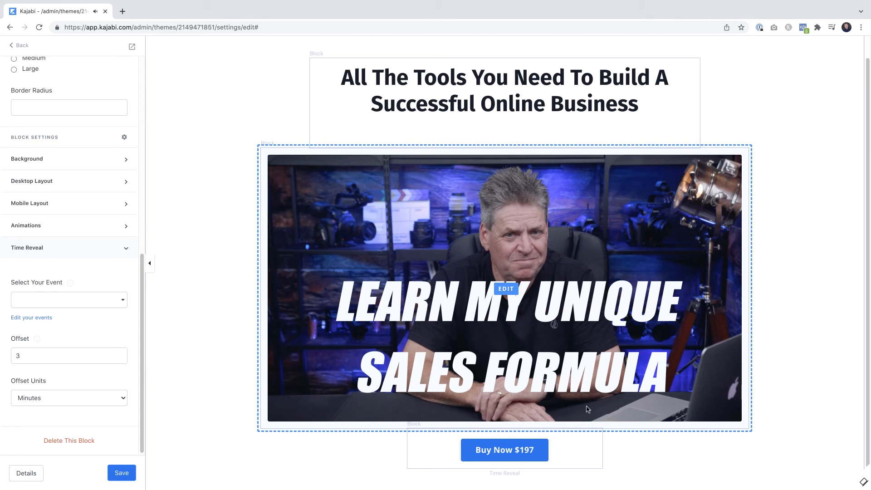
Leave the page editor through the page's details and open the list of landing pages
scroll(587, 410, "down", 1)
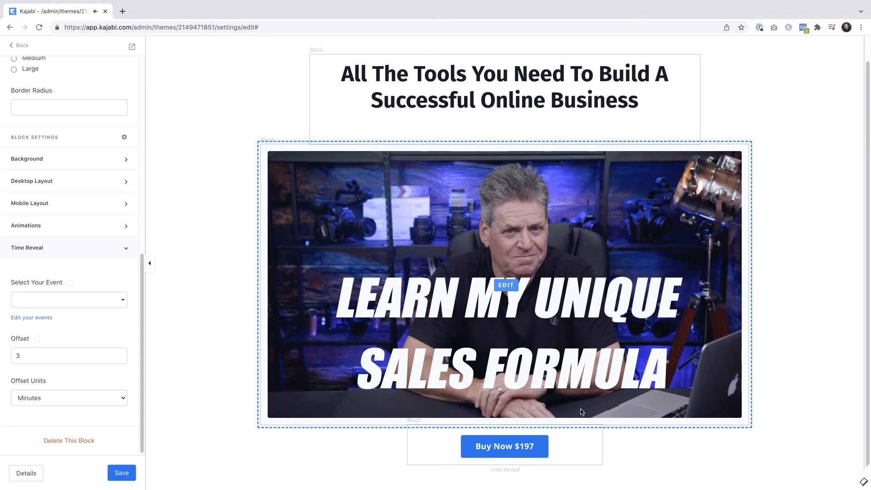
scroll(582, 411, "down", 1)
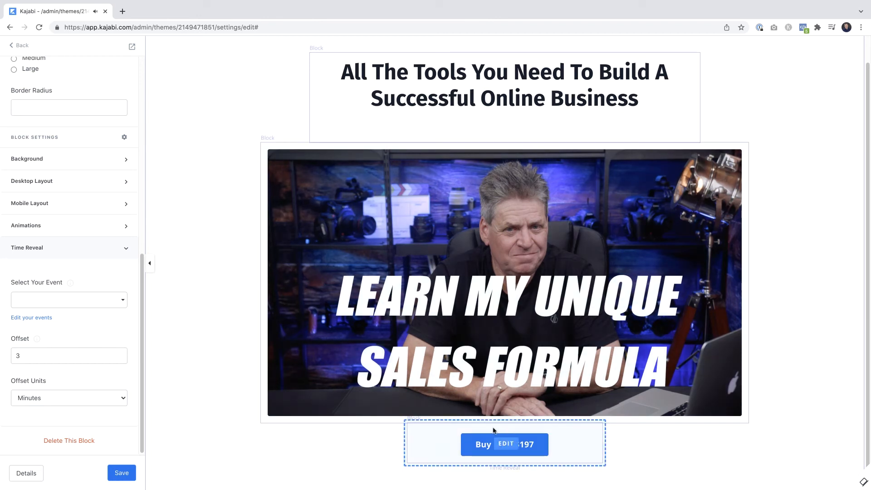
left_click(34, 475)
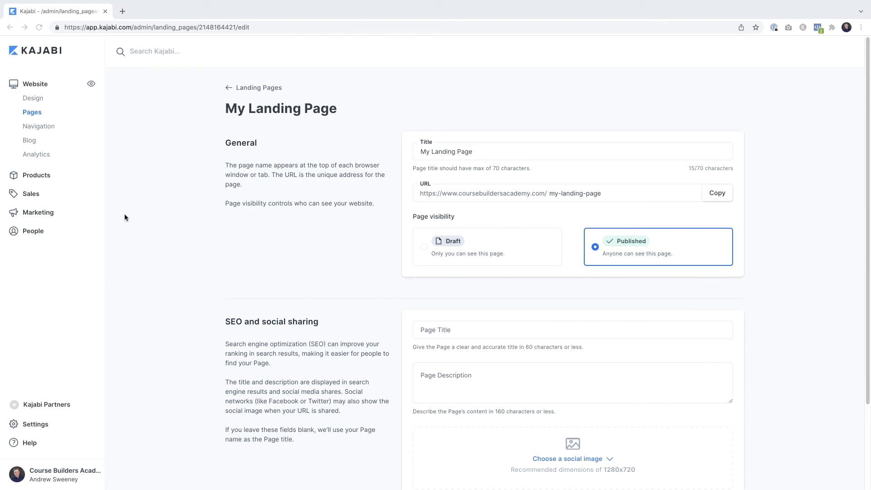
left_click(32, 114)
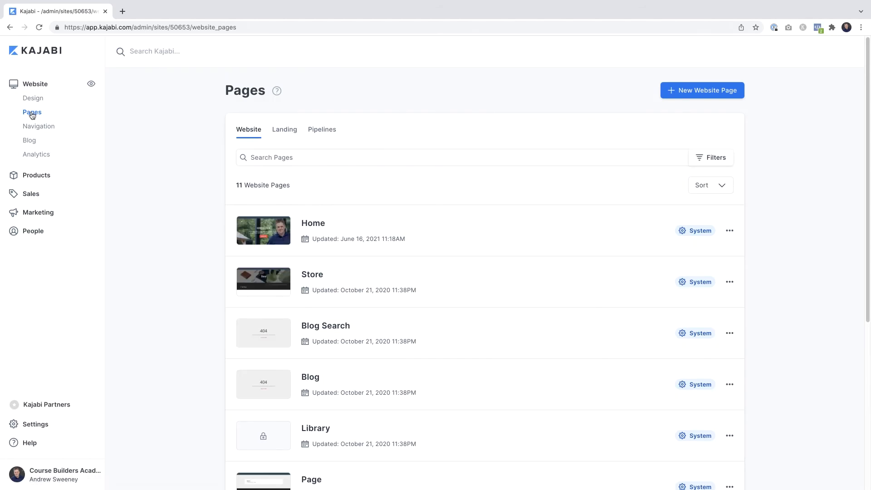
left_click(291, 131)
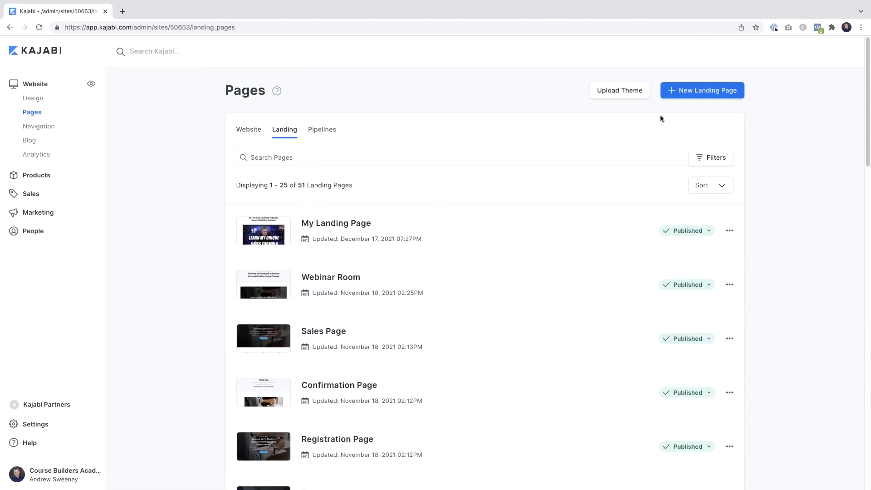
Create a landing page from the Blank template titled "2 Step Optin"
left_click(725, 96)
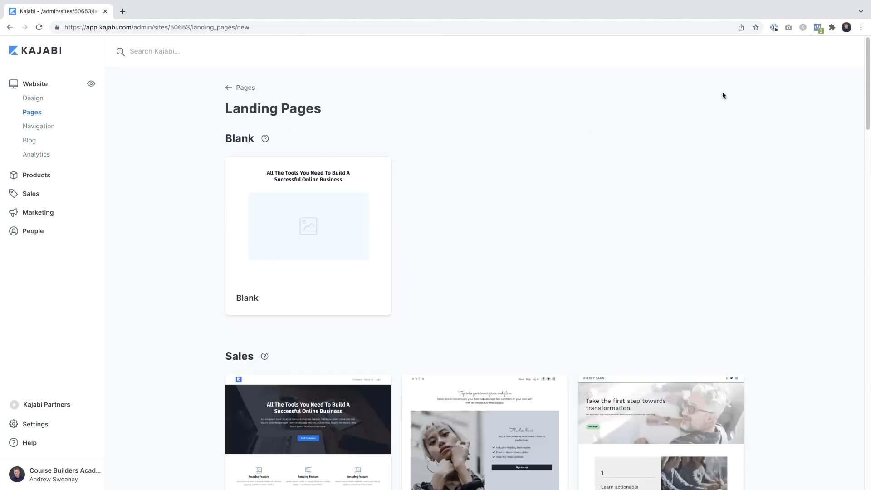
left_click(306, 221)
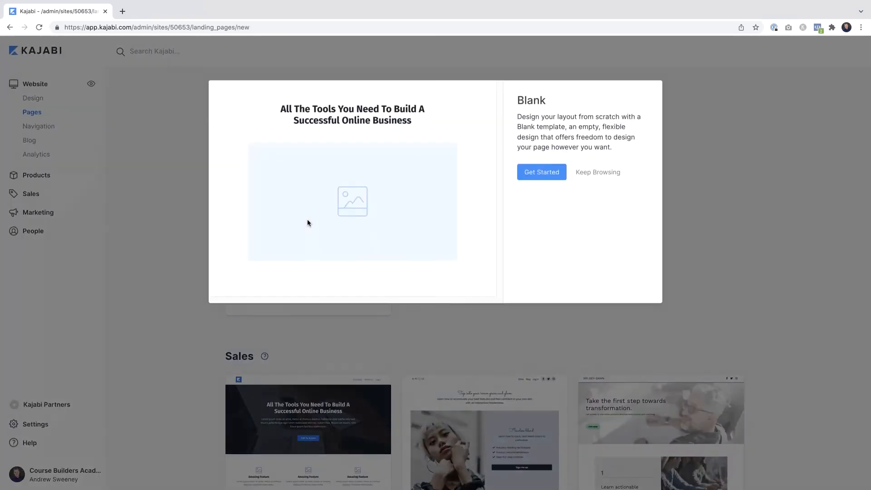
left_click(541, 173)
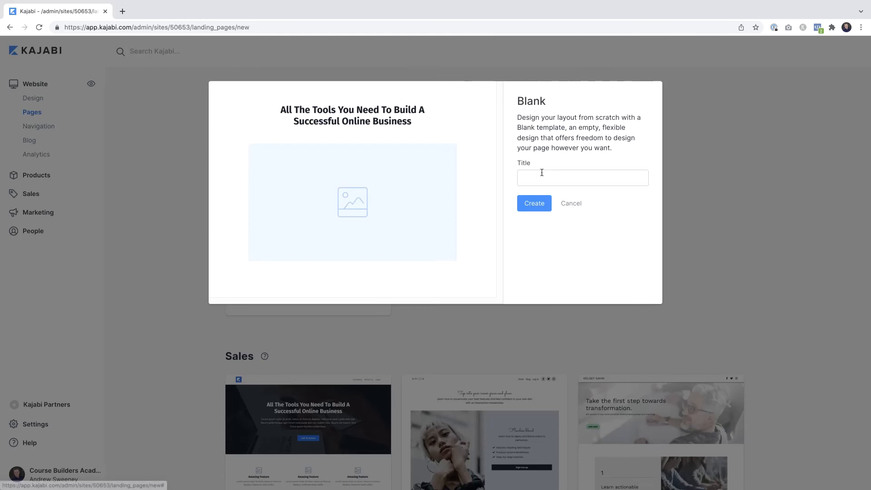
left_click(542, 175)
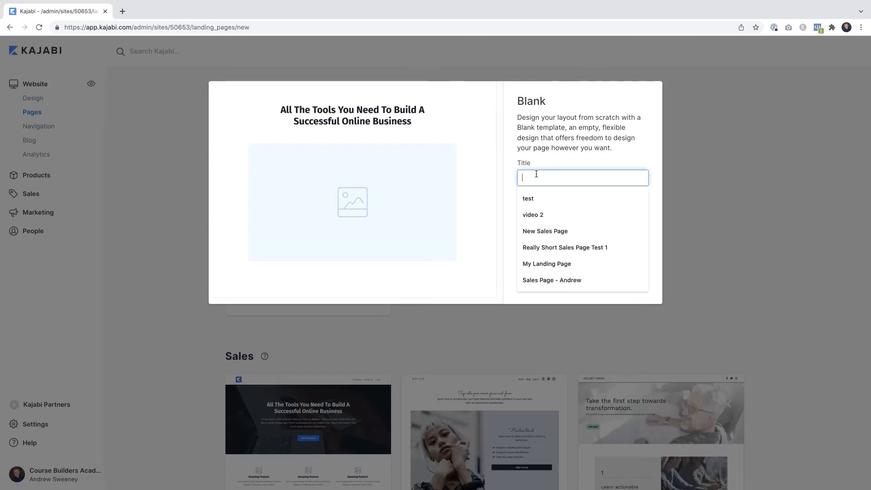
type("2 S")
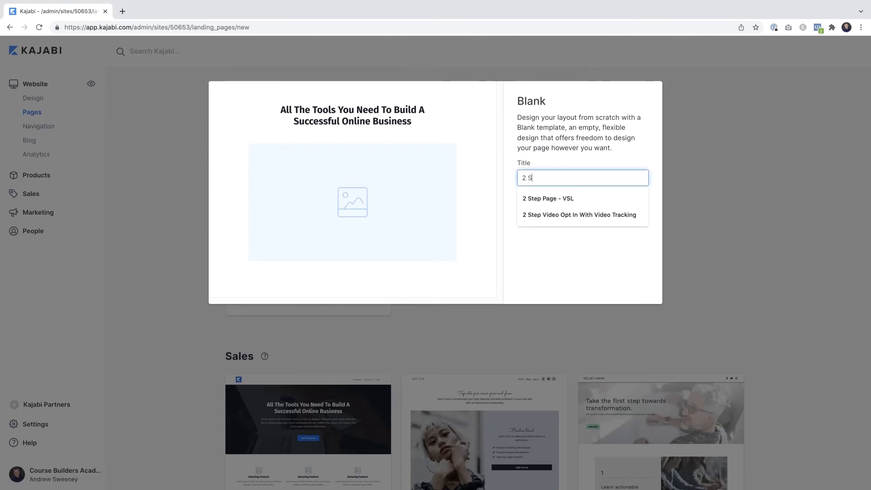
type("tep O")
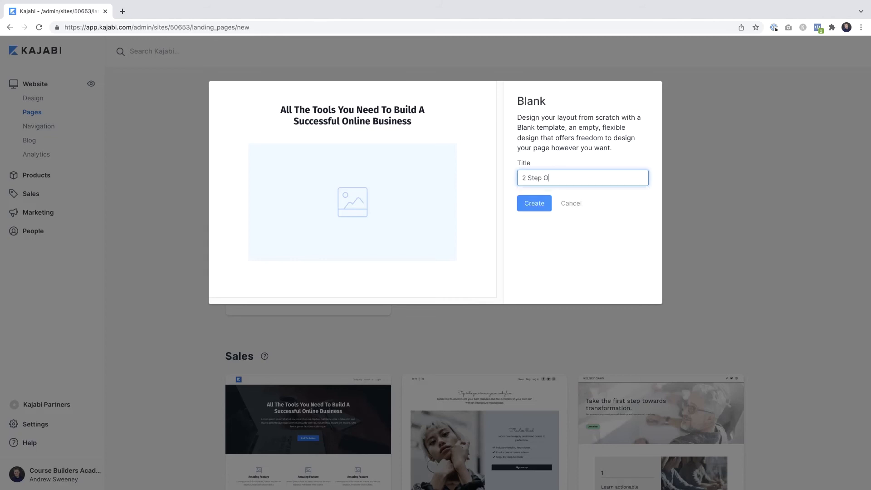
type("ptin")
left_click(545, 203)
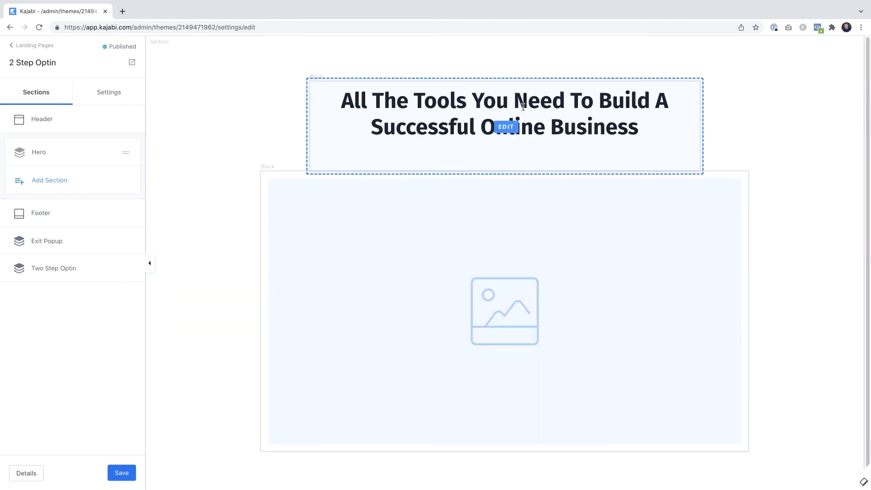
Clear the default page content by deleting the placeholder image, the headline text block and the Hero section
left_click(527, 227)
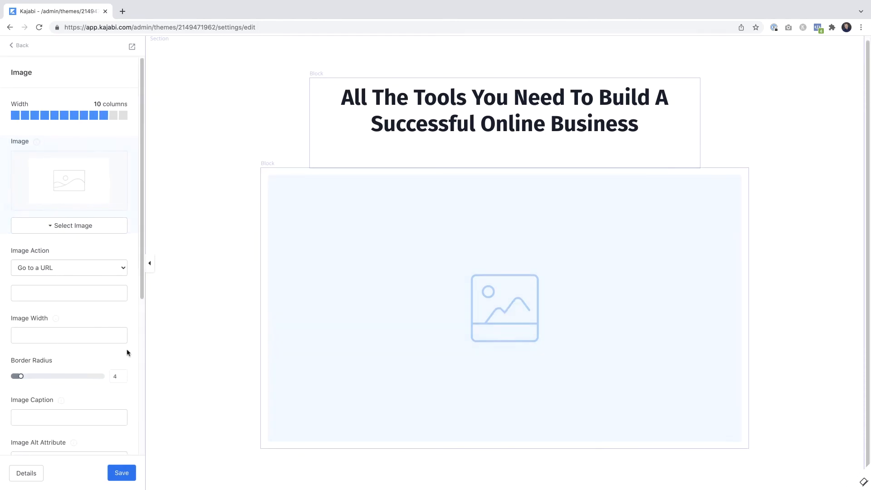
scroll(127, 353, "down", 5)
left_click(85, 438)
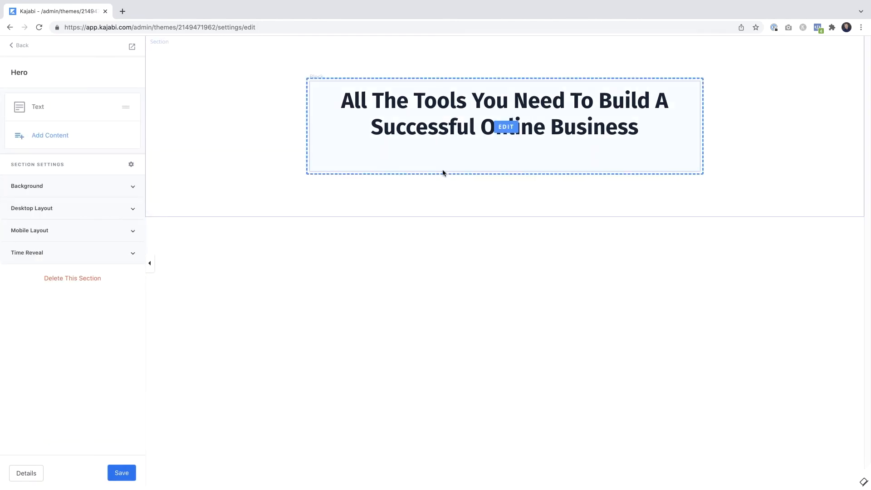
left_click(443, 173)
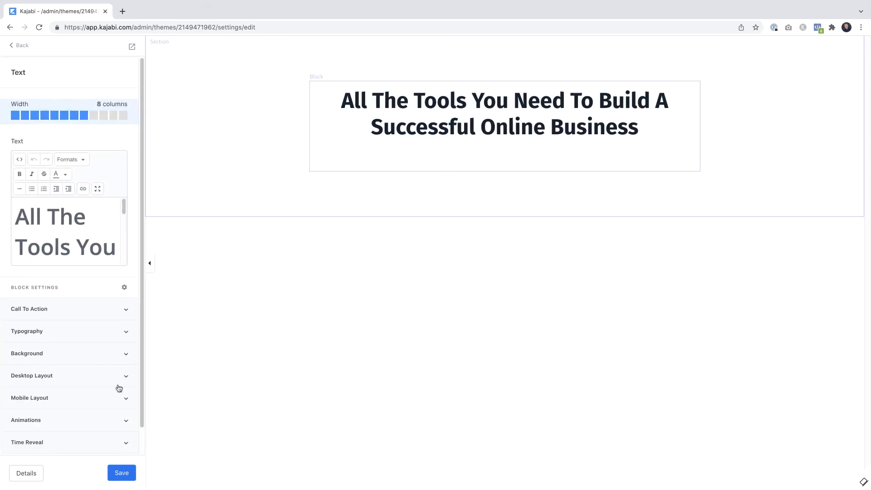
scroll(113, 394, "down", 2)
left_click(86, 441)
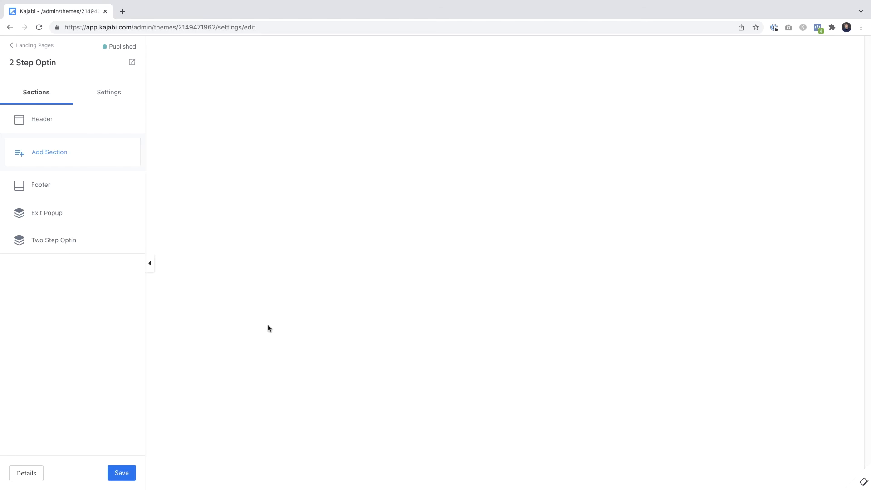
Add an Opt-in Form section to the empty page
left_click(57, 153)
scroll(56, 154, "down", 6)
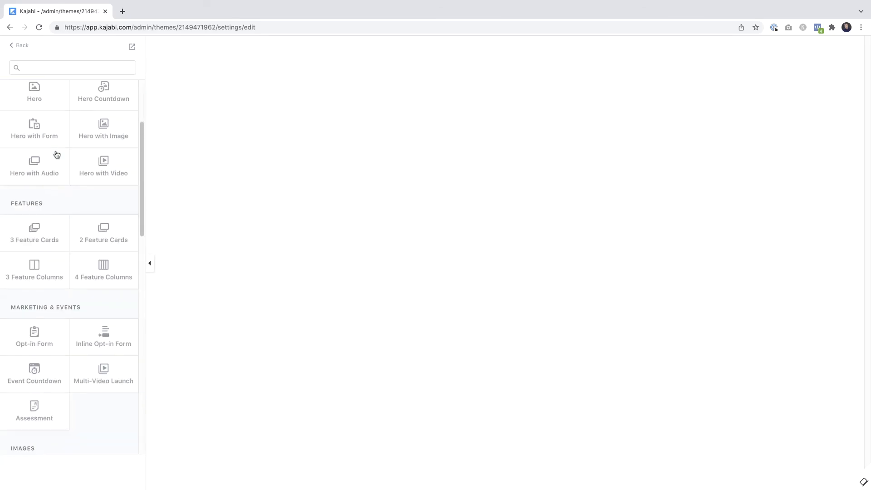
left_click(39, 293)
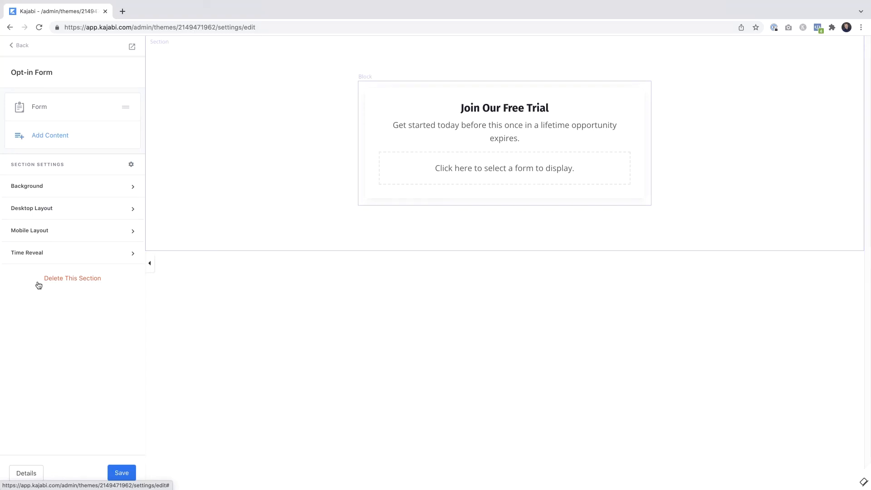
Assign the Default Form to the opt-in section's form block
left_click(506, 169)
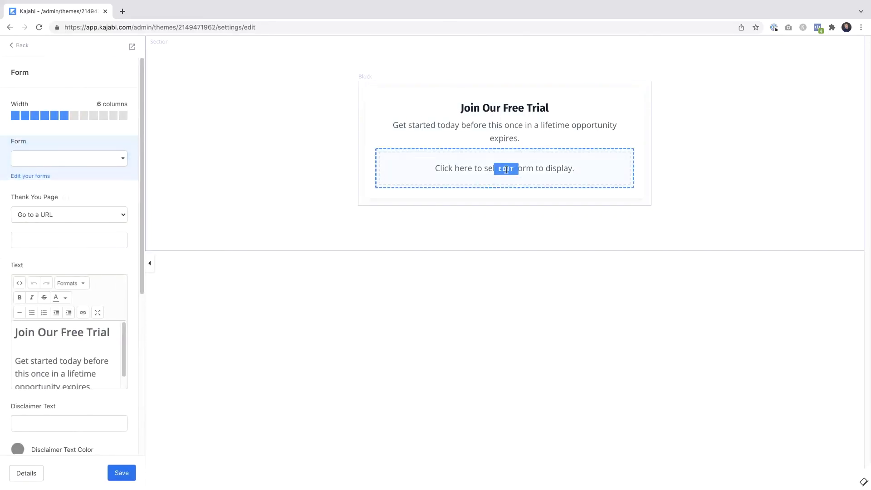
left_click(123, 160)
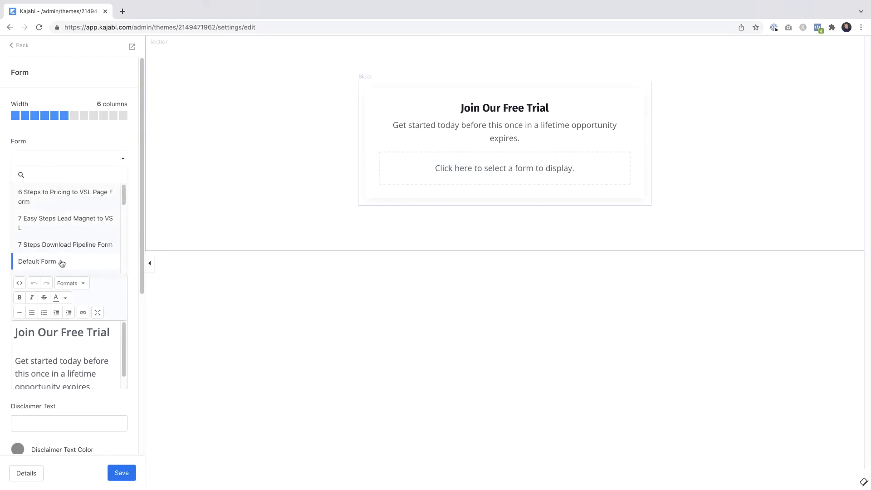
left_click(58, 263)
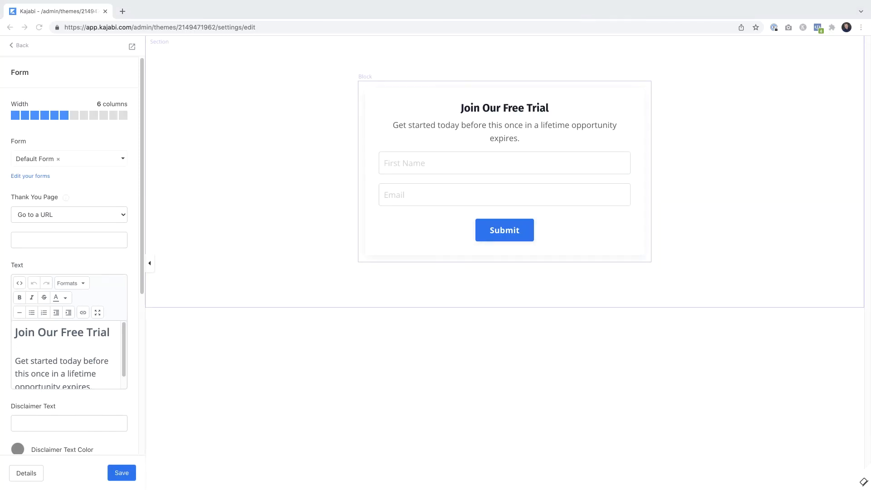
Set the form's Thank You Page URL to the video sales page address ending in coursebuildersacademy.com/my-landing-page and save the page
left_click(87, 239)
left_click(49, 235)
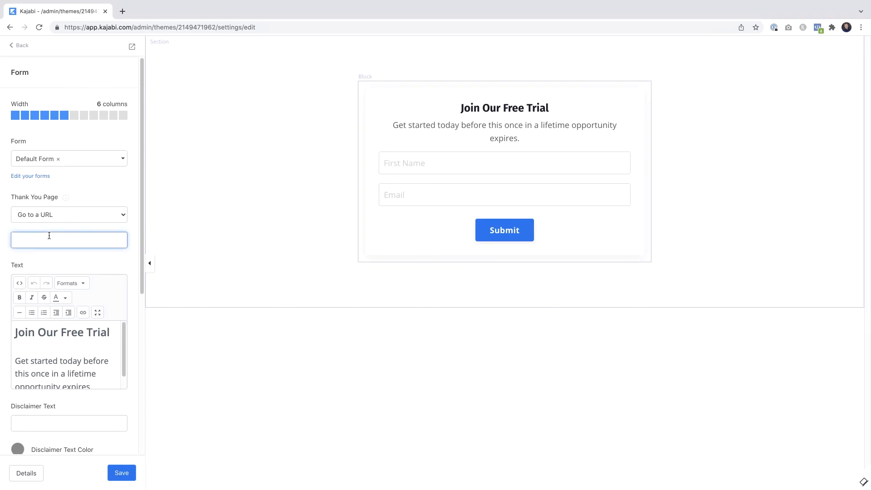
key("super+v")
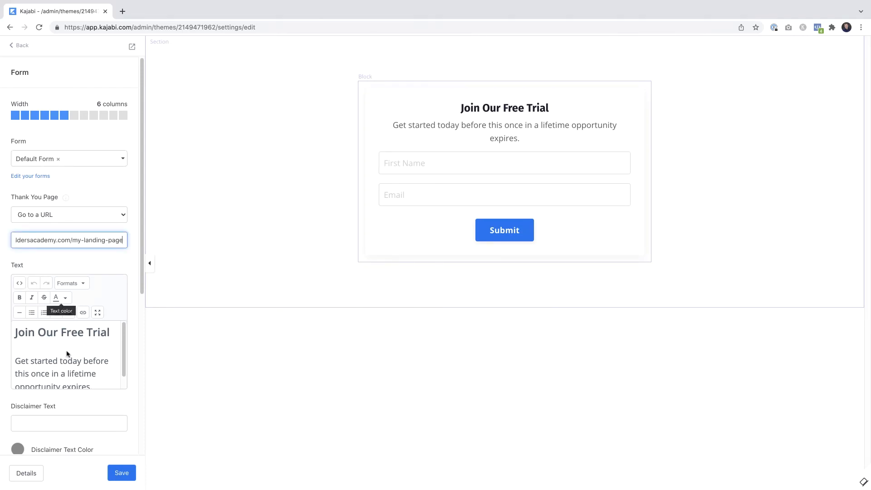
left_click(125, 476)
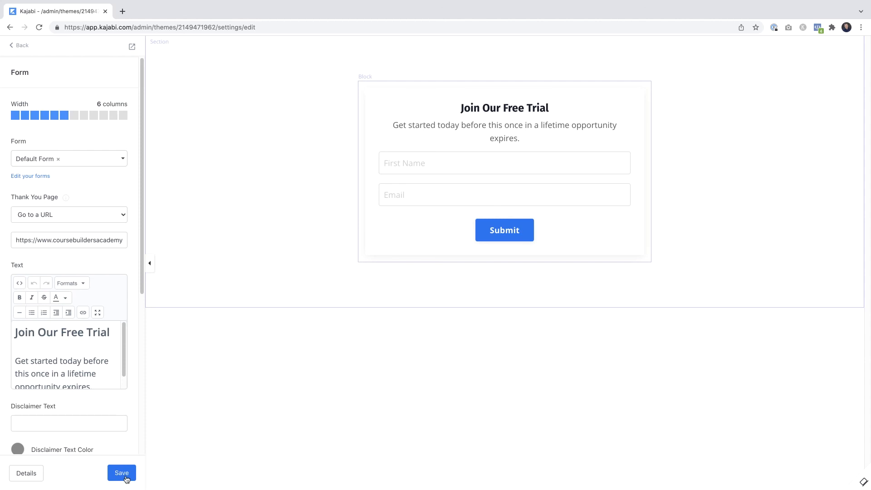
Preview the opt-in page, submit the form with a first name and e-mail, and check the page it leads to
left_click(133, 47)
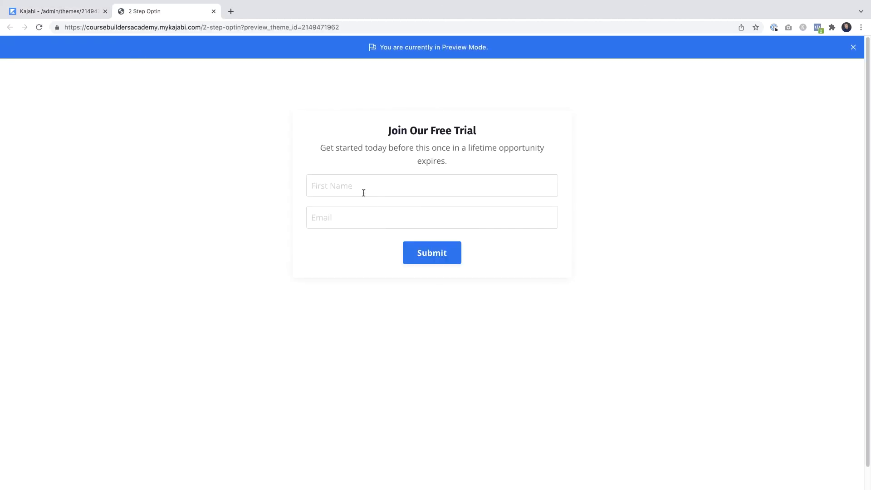
left_click(364, 193)
left_click(356, 211)
left_click(358, 213)
left_click(356, 240)
left_click(427, 260)
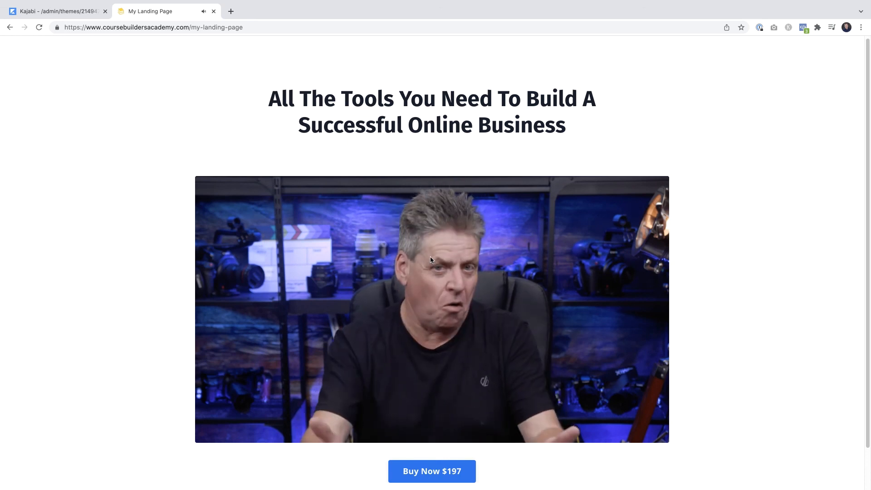
scroll(431, 259, "down", 2)
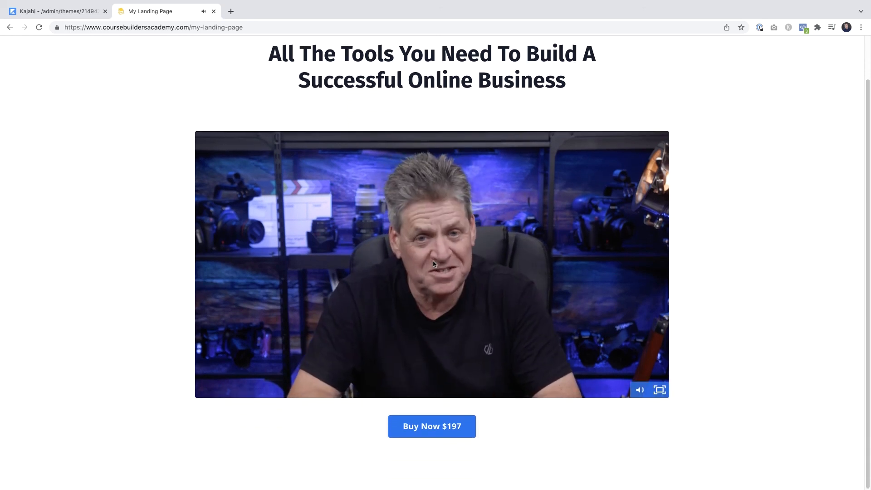